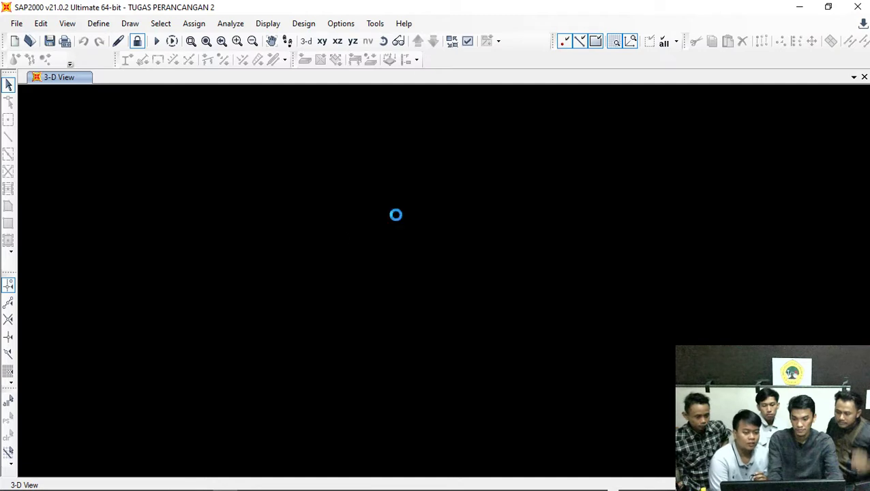
Step: Open the grid data of the GLOBAL coordinate system and review the building's grid definition
{"action": "right_click", "coordinate": [579, 180]}
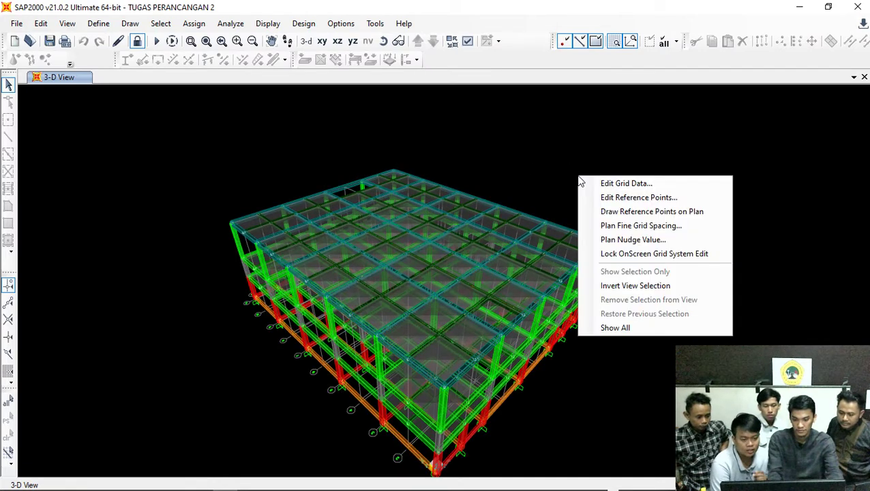
{"action": "left_click", "coordinate": [574, 159]}
{"action": "right_click", "coordinate": [573, 157]}
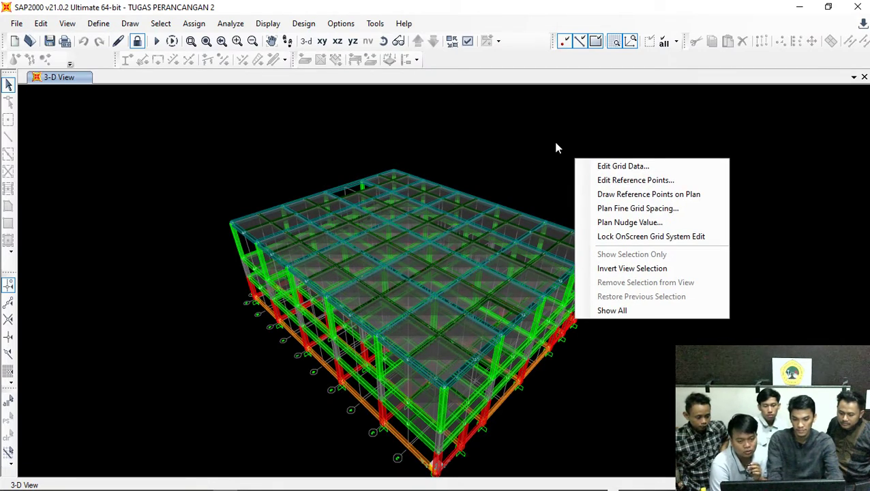
{"action": "right_click", "coordinate": [555, 143]}
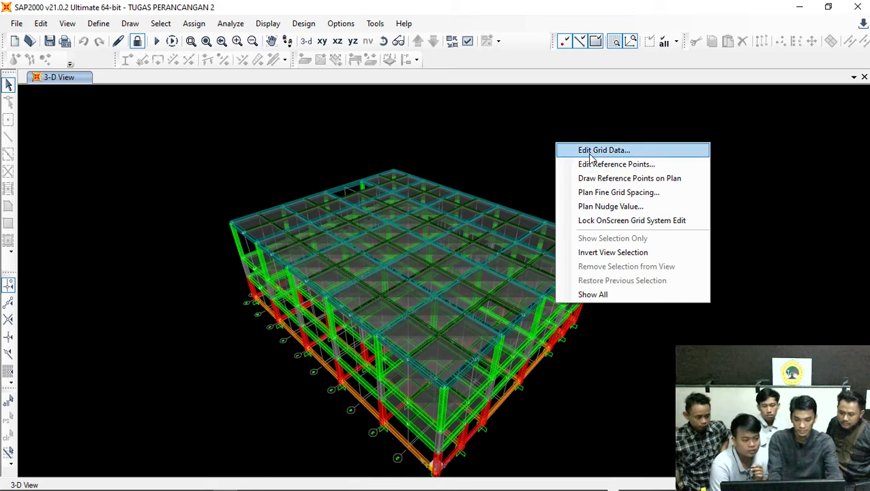
{"action": "right_click", "coordinate": [546, 138]}
{"action": "left_click", "coordinate": [523, 133]}
{"action": "right_click", "coordinate": [525, 136]}
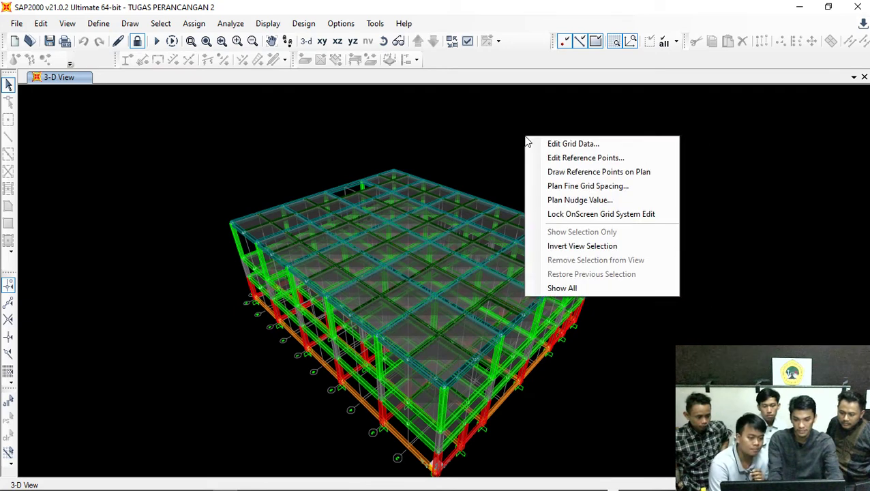
{"action": "left_click", "coordinate": [552, 145]}
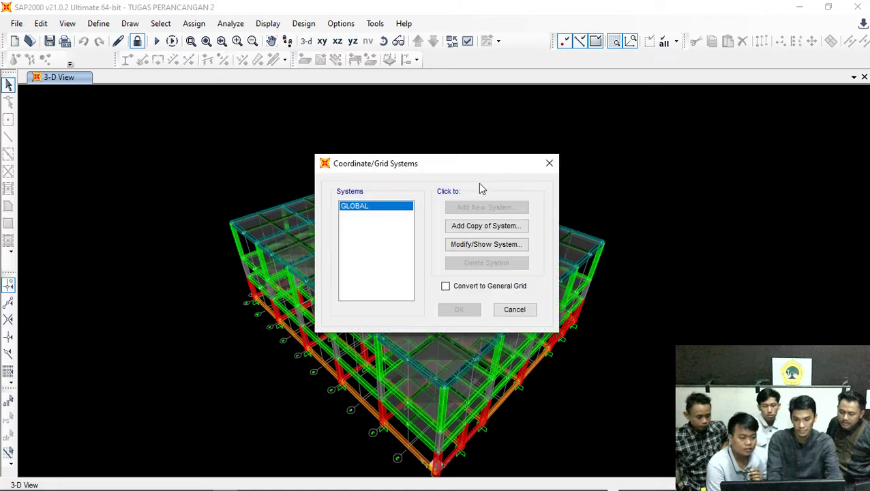
{"action": "left_click", "coordinate": [477, 244]}
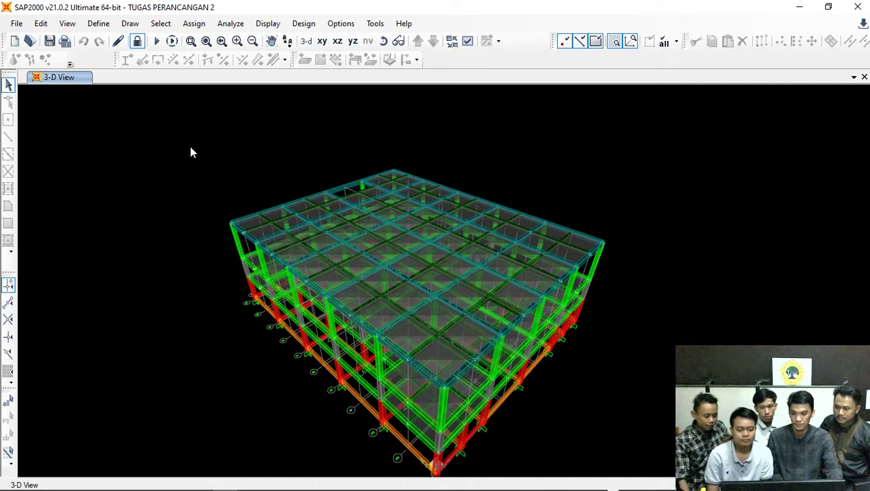
Step: Review the material property data defined for the BETON concrete material
{"action": "left_click", "coordinate": [100, 24]}
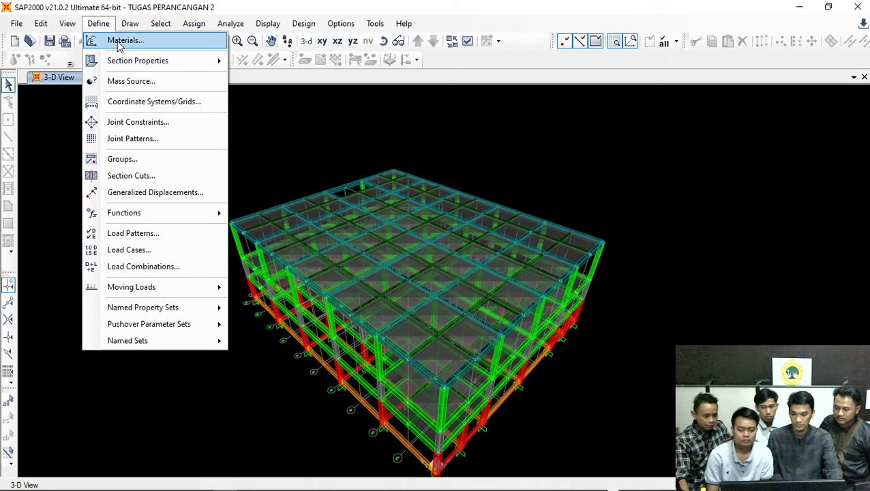
{"action": "left_click", "coordinate": [123, 40]}
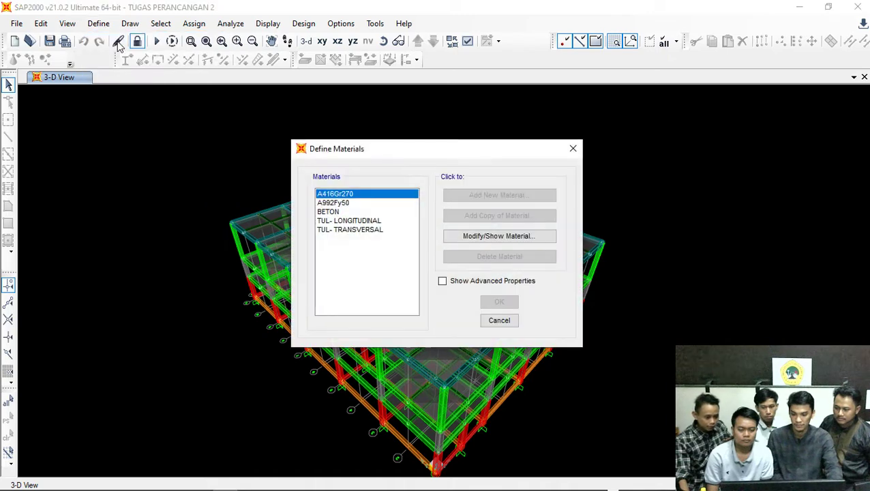
{"action": "left_click", "coordinate": [329, 211]}
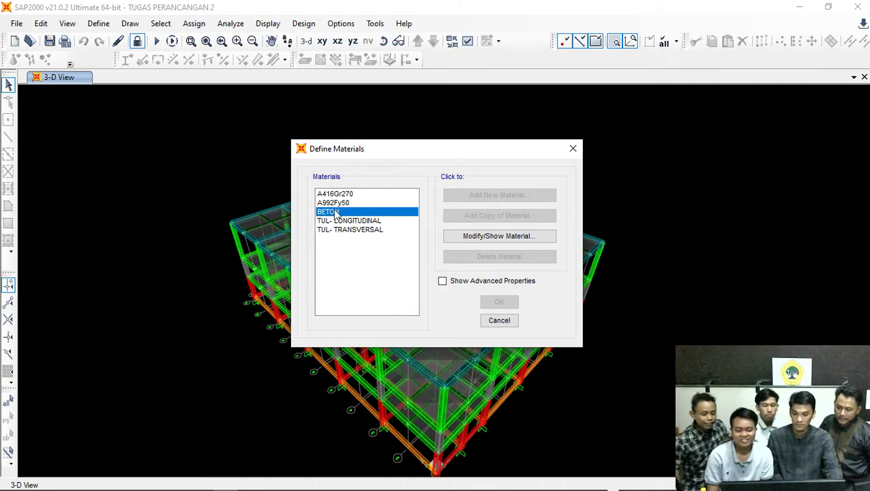
{"action": "left_click", "coordinate": [503, 236]}
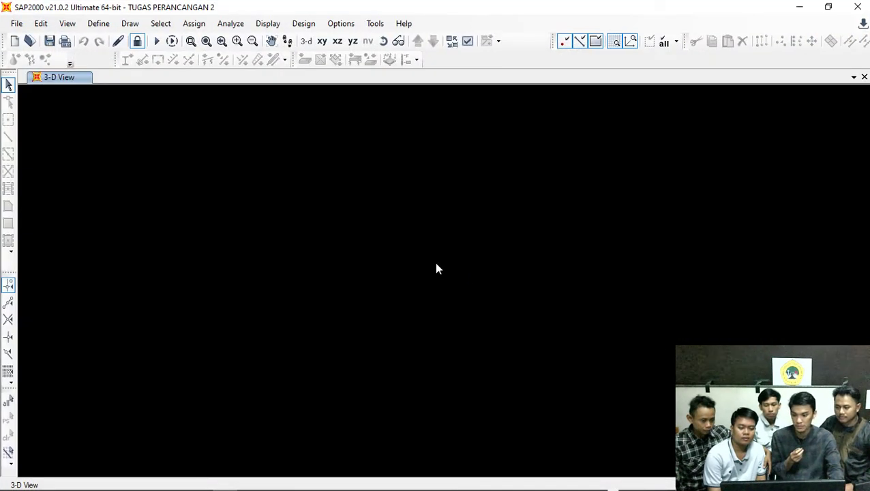
Step: Review the material property data of the TUL- LONGITUDINAL rebar, including its yield and tensile stresses
{"action": "left_click", "coordinate": [101, 23]}
{"action": "left_click", "coordinate": [122, 40]}
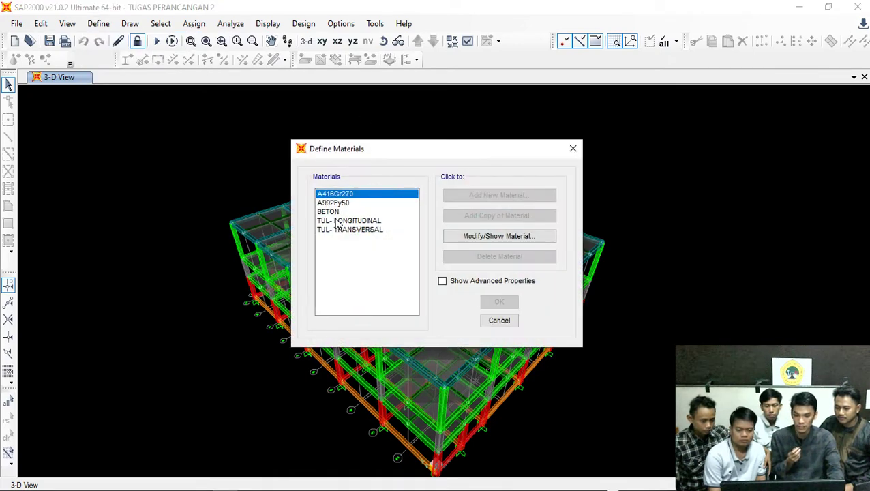
{"action": "left_click", "coordinate": [337, 221]}
{"action": "left_click", "coordinate": [538, 239]}
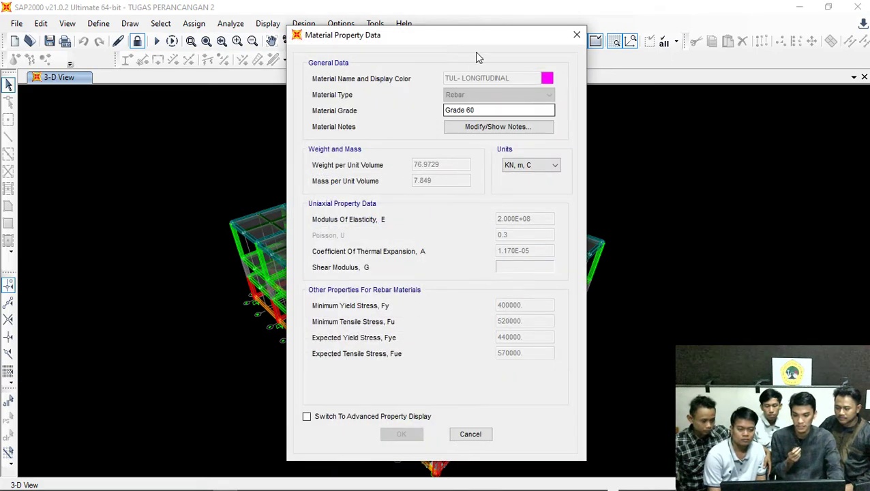
{"action": "left_click_drag", "start_coordinate": [476, 42], "coordinate": [732, 112]}
{"action": "left_click_drag", "start_coordinate": [661, 119], "coordinate": [428, 71]}
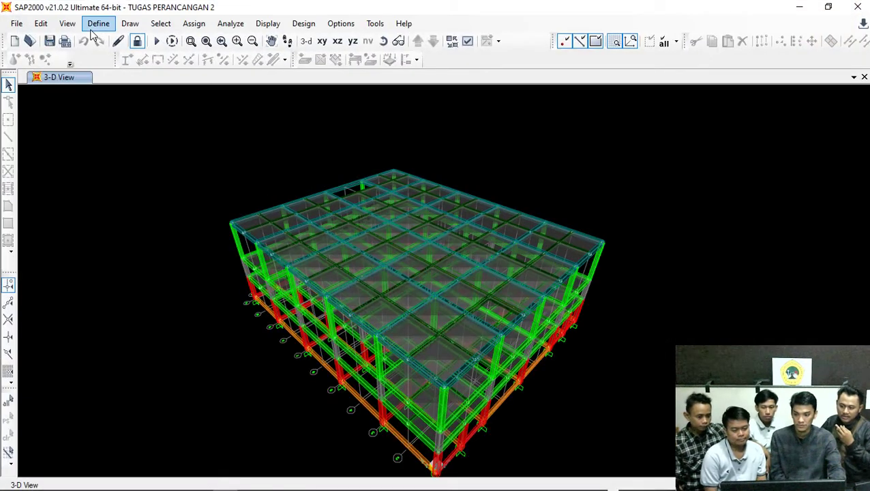
Step: Review the material property data of the TUL- TRANSVERSAL rebar, including its yield and tensile stresses
{"action": "left_click", "coordinate": [94, 26]}
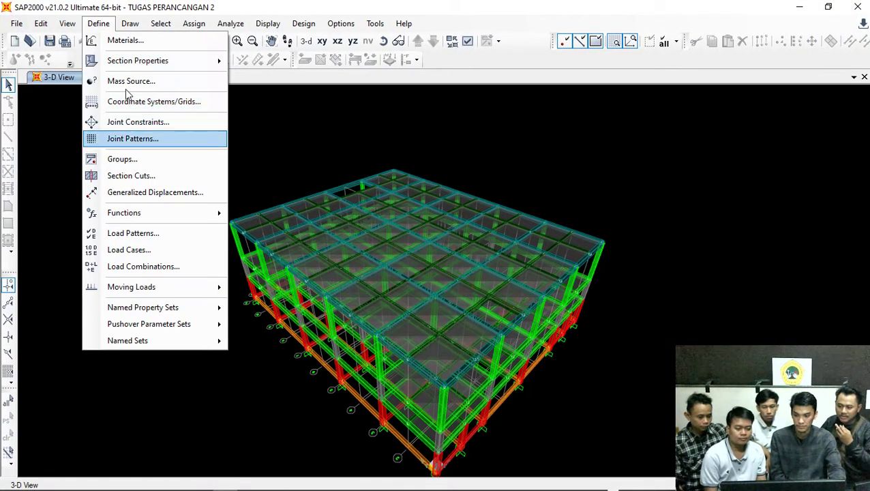
{"action": "left_click", "coordinate": [124, 39]}
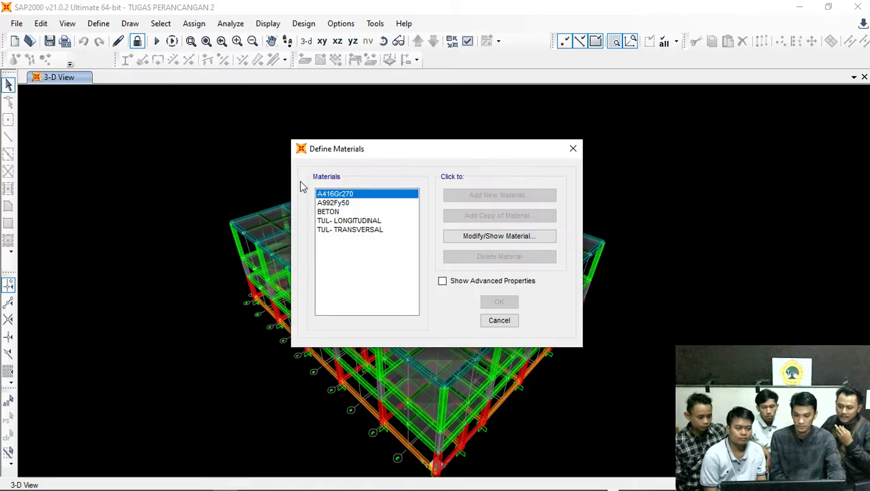
{"action": "left_click", "coordinate": [365, 230]}
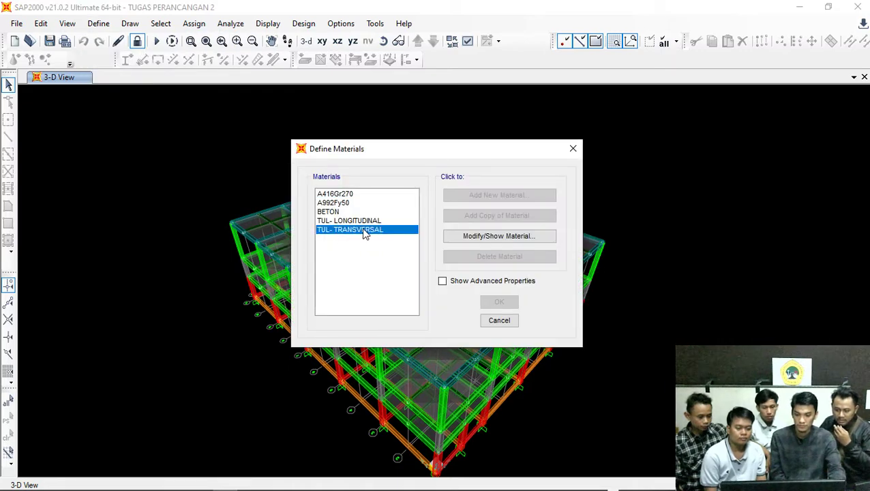
{"action": "left_click", "coordinate": [481, 237]}
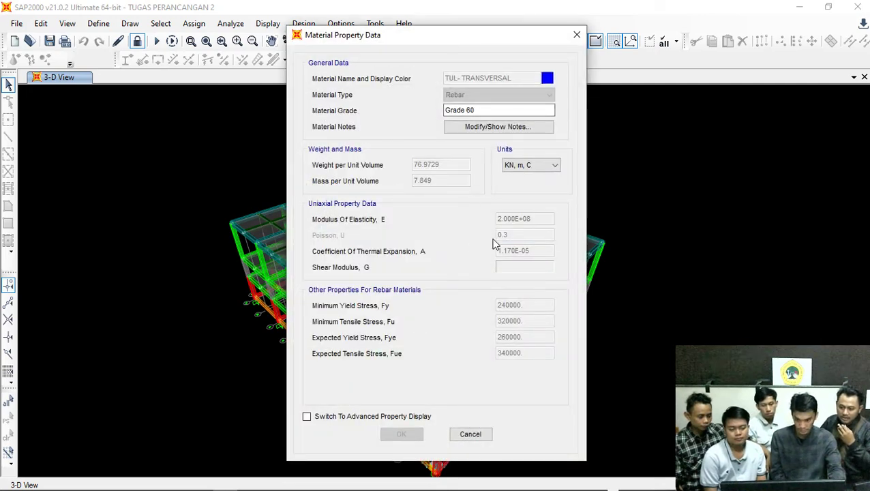
{"action": "left_click_drag", "start_coordinate": [475, 37], "coordinate": [666, 93]}
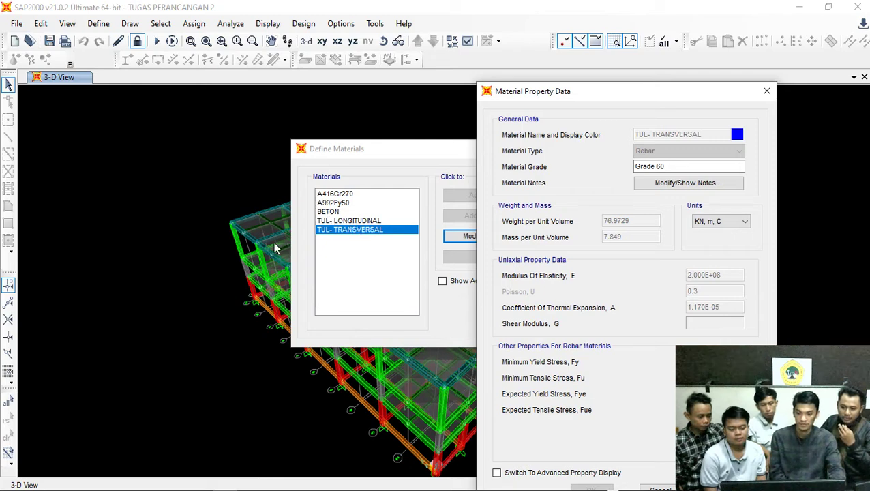
{"action": "left_click_drag", "start_coordinate": [701, 96], "coordinate": [272, 53]}
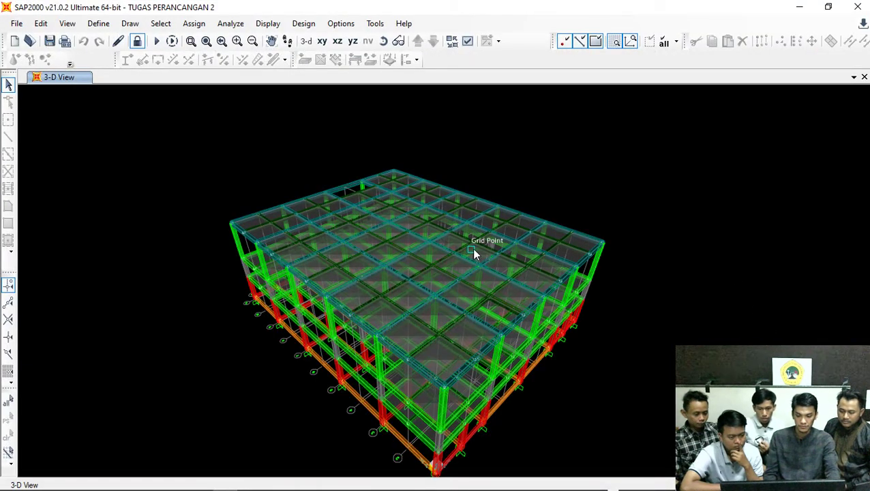
Step: Review the defined frame sections and show the properties of the B1- 350X650 section
{"action": "left_click", "coordinate": [99, 24]}
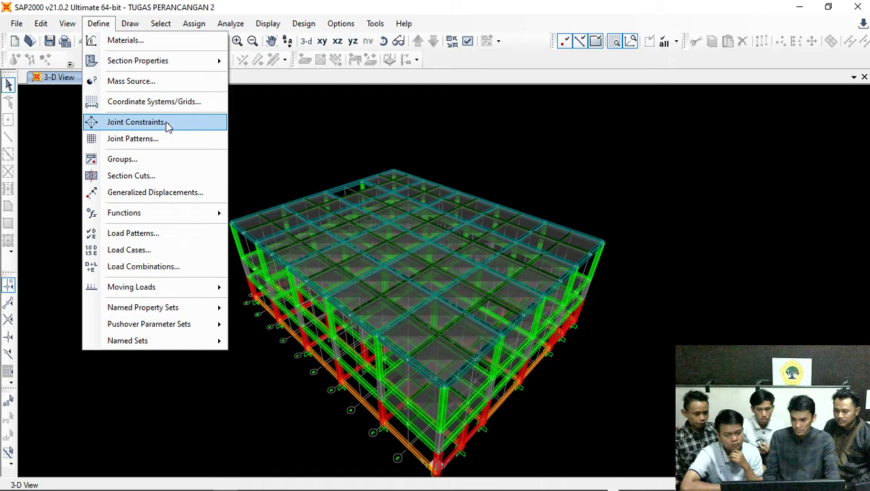
{"action": "mouse_move", "coordinate": [137, 63]}
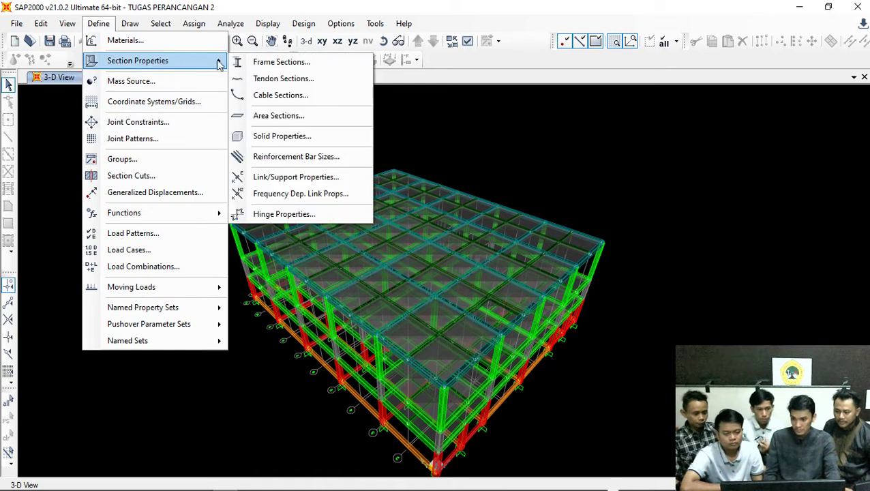
{"action": "left_click", "coordinate": [290, 63]}
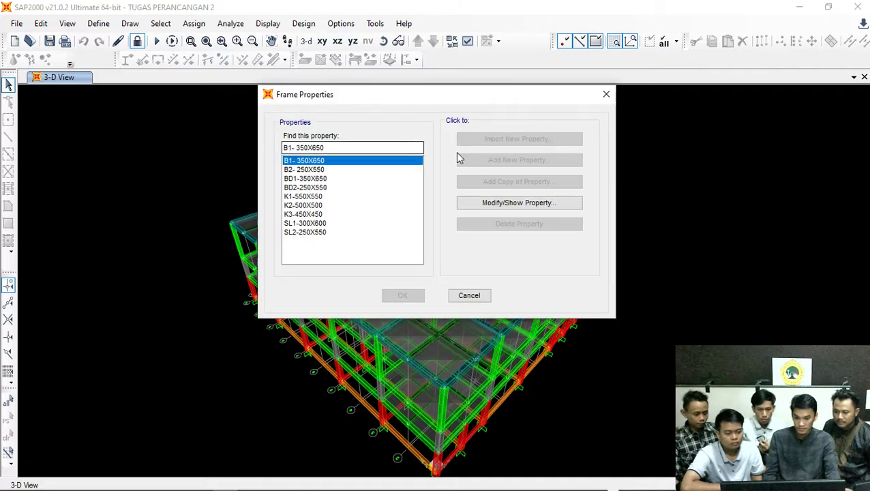
{"action": "left_click", "coordinate": [531, 203]}
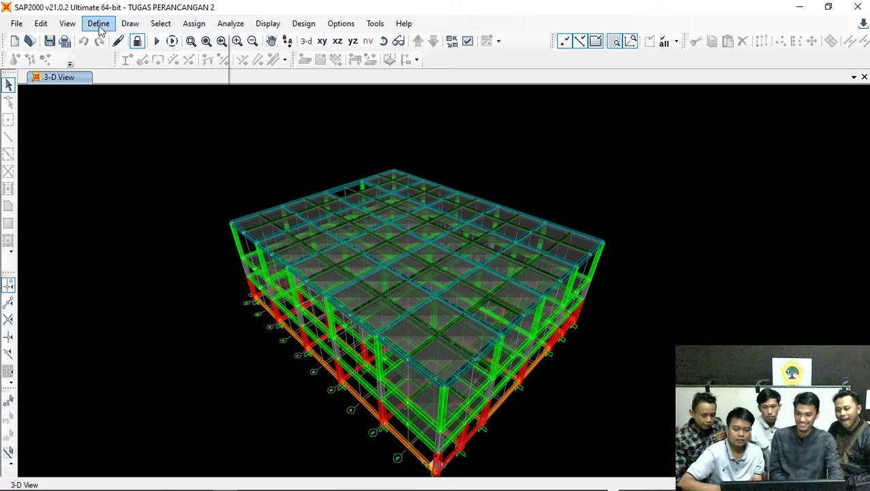
Step: Review the area sections PL1-150 and PL2-120, and show the section data of PL1-150
{"action": "left_click", "coordinate": [99, 24]}
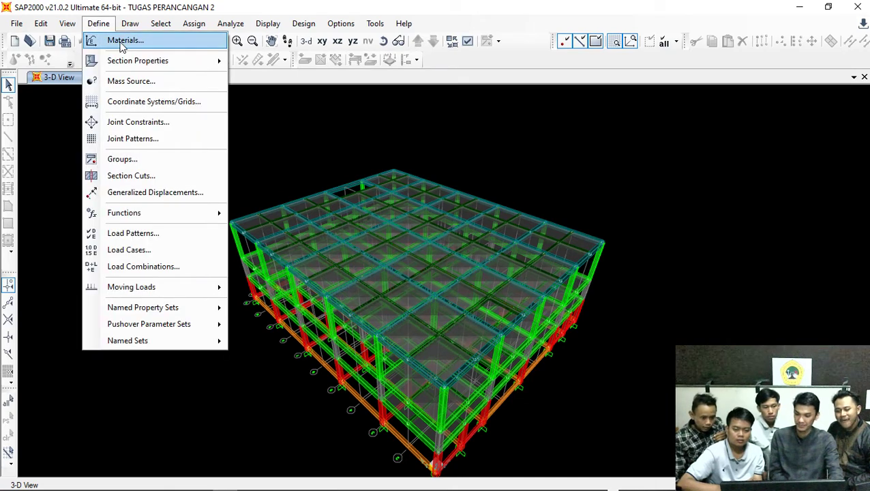
{"action": "mouse_move", "coordinate": [141, 65]}
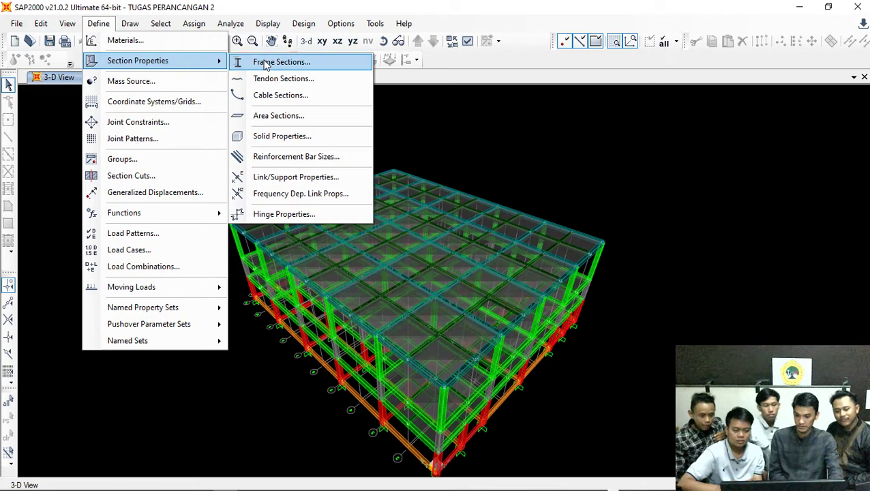
{"action": "left_click", "coordinate": [278, 116]}
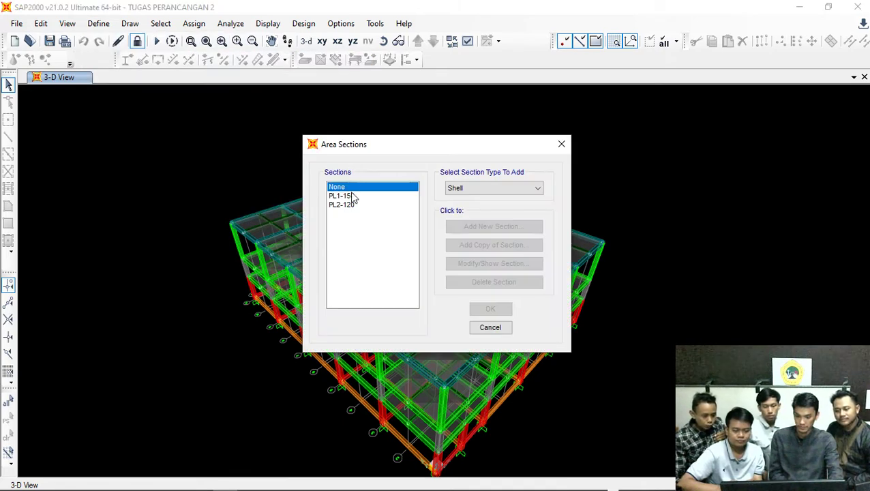
{"action": "left_click", "coordinate": [352, 196]}
{"action": "left_click", "coordinate": [353, 206]}
{"action": "left_click", "coordinate": [353, 196]}
{"action": "left_click", "coordinate": [354, 205]}
{"action": "left_click", "coordinate": [353, 196]}
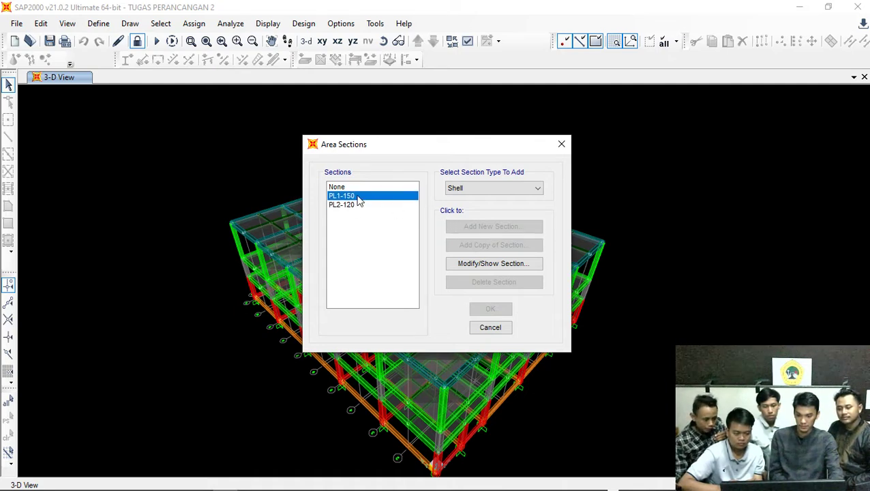
{"action": "left_click", "coordinate": [502, 264]}
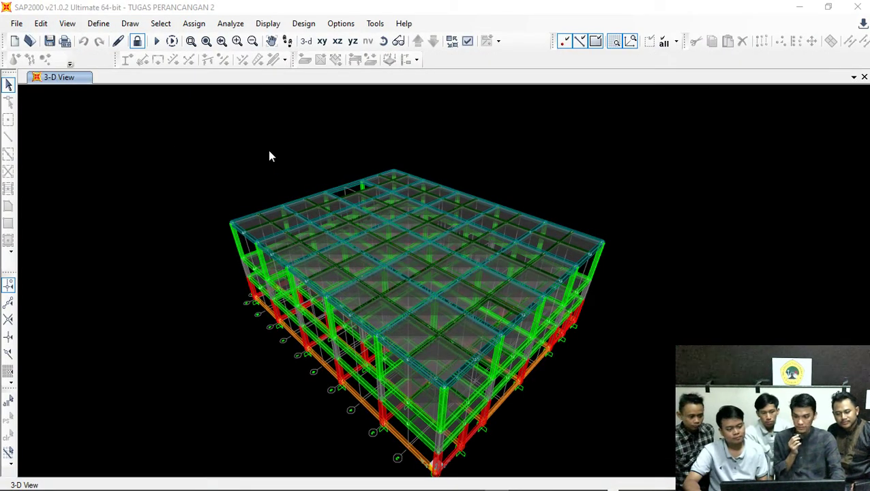
Step: Review the defined response spectrum functions and show the WIL4-SEDANG spectrum
{"action": "left_click", "coordinate": [102, 25]}
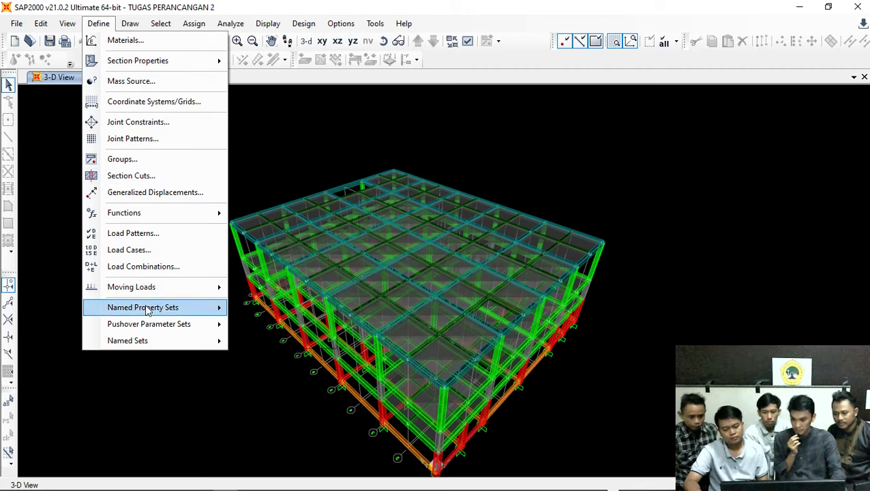
{"action": "mouse_move", "coordinate": [201, 216]}
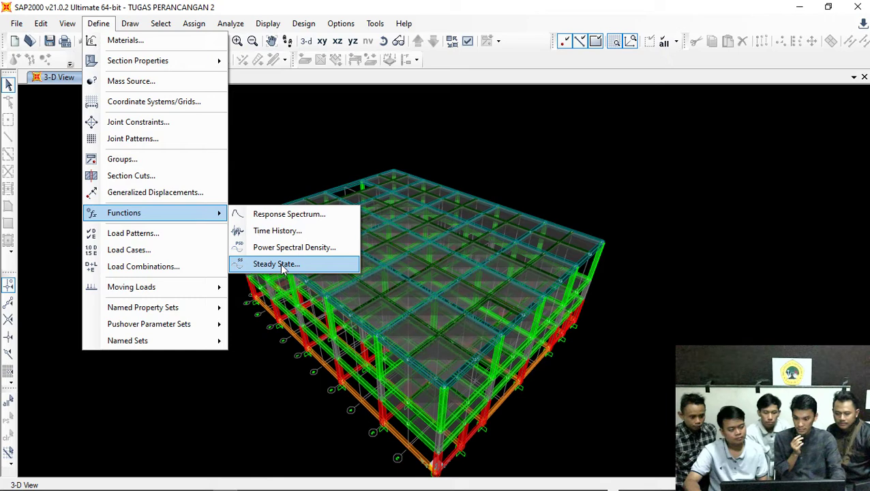
{"action": "left_click", "coordinate": [290, 215]}
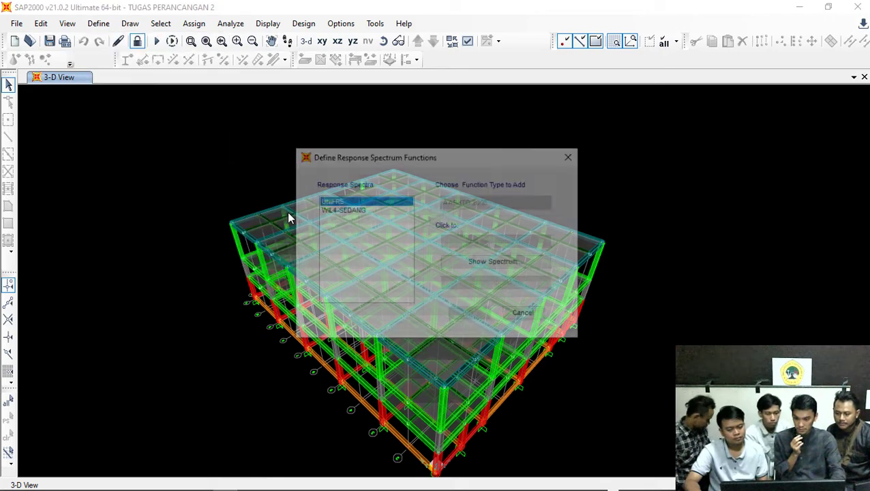
{"action": "left_click", "coordinate": [354, 210]}
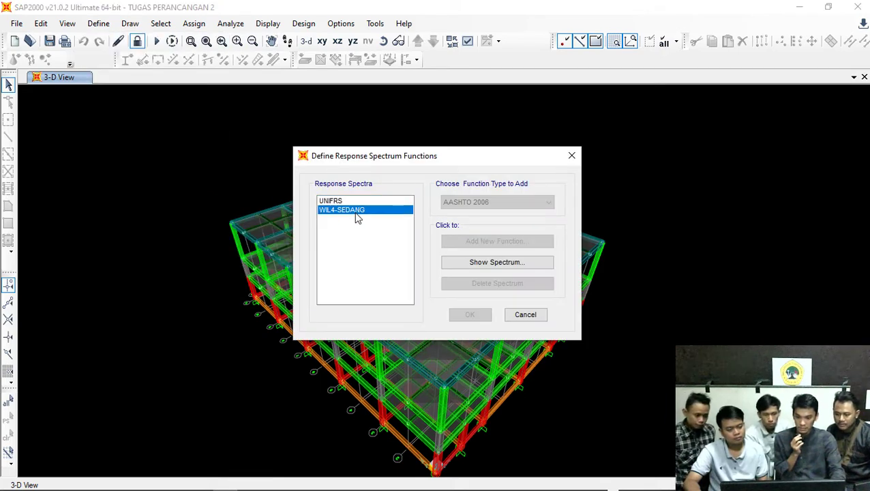
{"action": "left_click", "coordinate": [345, 201]}
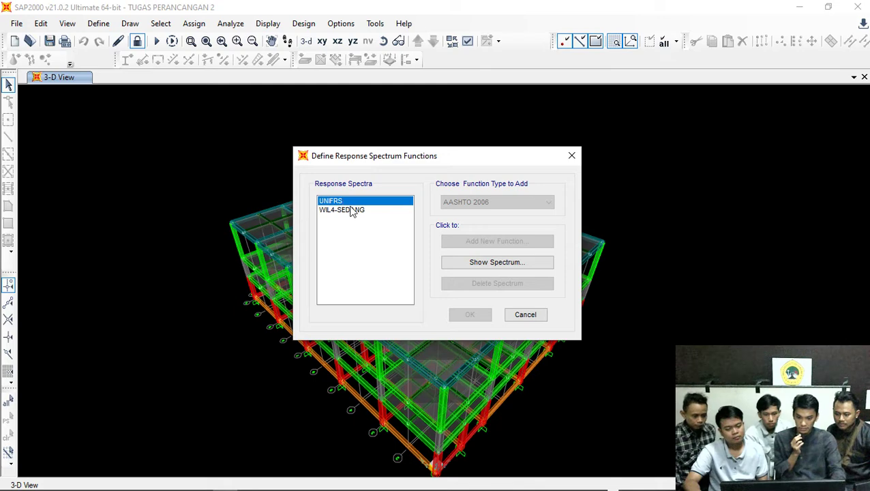
{"action": "left_click", "coordinate": [355, 210]}
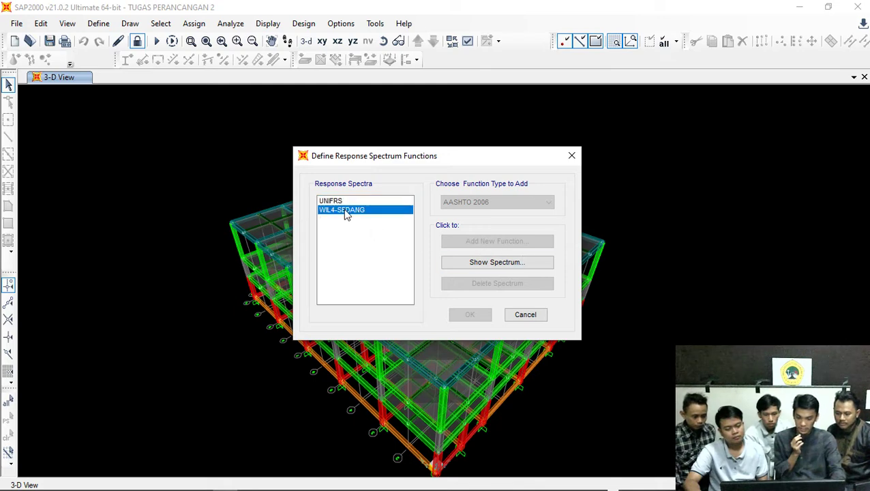
{"action": "left_click", "coordinate": [472, 264]}
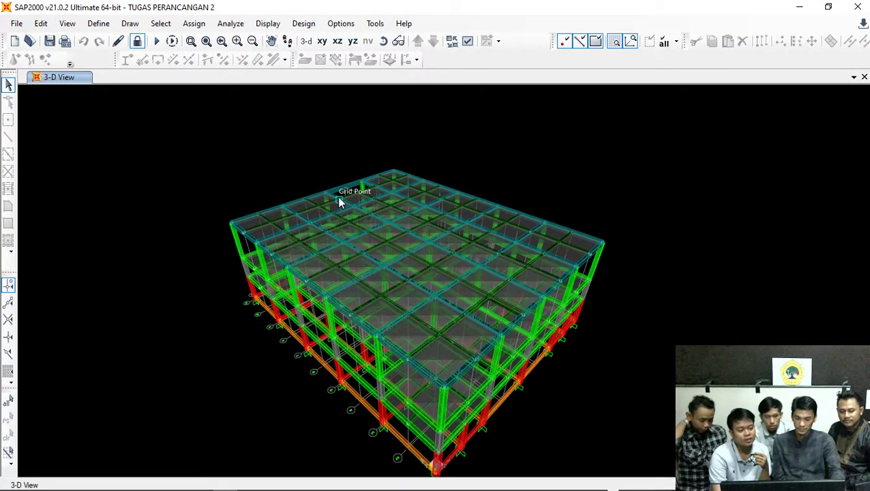
Step: Review the defined load cases and show the data of the DEAD linear static case
{"action": "left_click", "coordinate": [93, 25]}
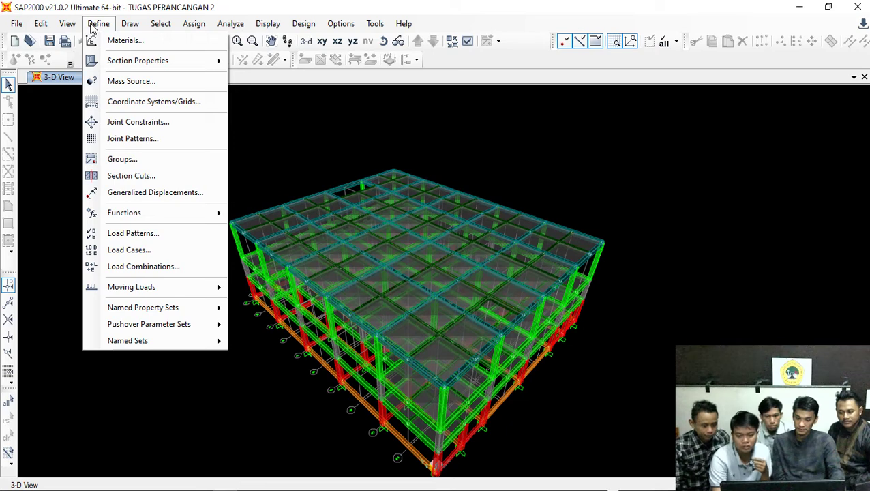
{"action": "left_click", "coordinate": [126, 250]}
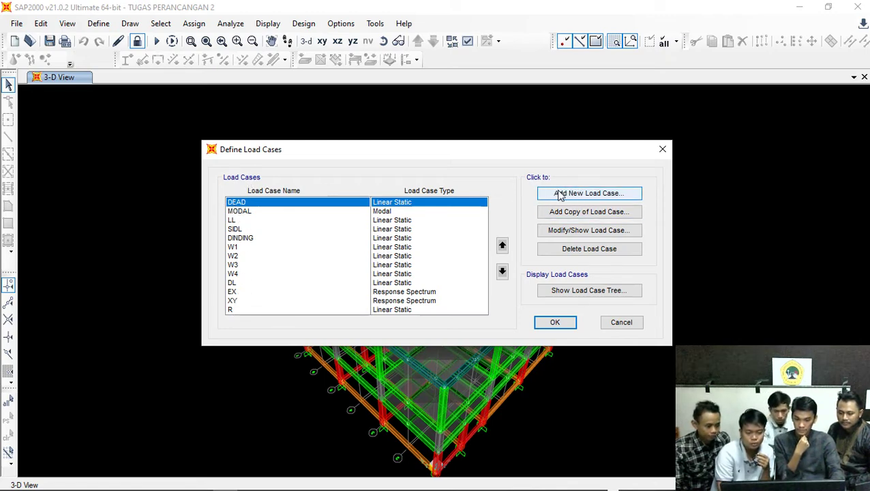
{"action": "left_click", "coordinate": [576, 233]}
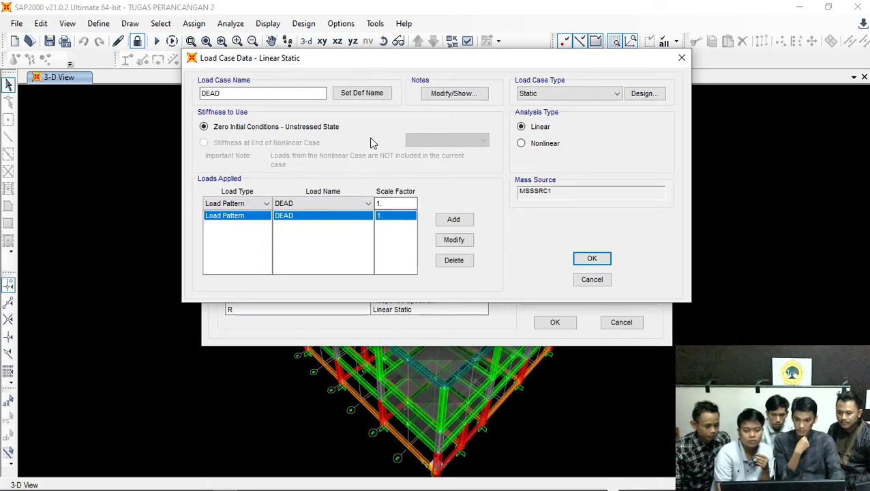
{"action": "left_click", "coordinate": [591, 280]}
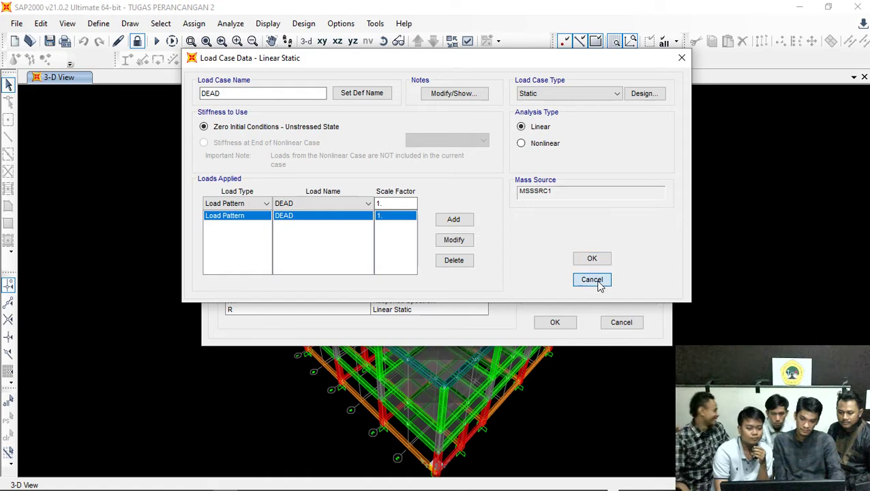
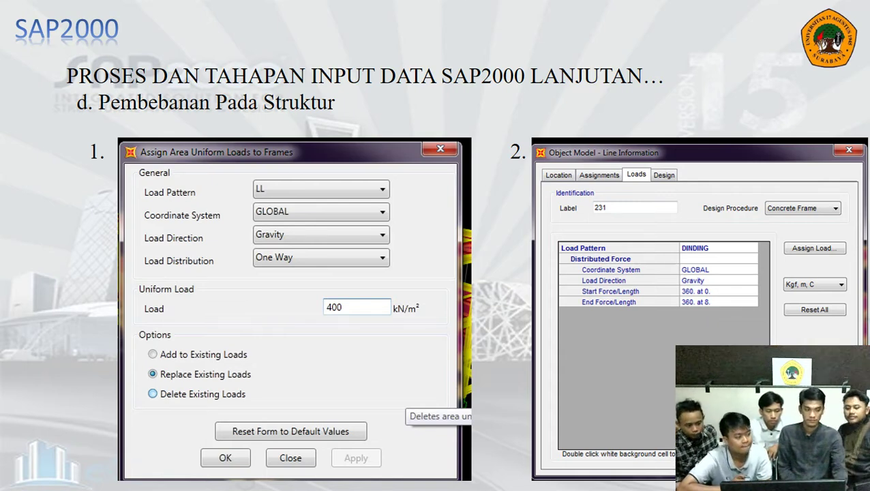
{"action": "key", "text": "Right"}
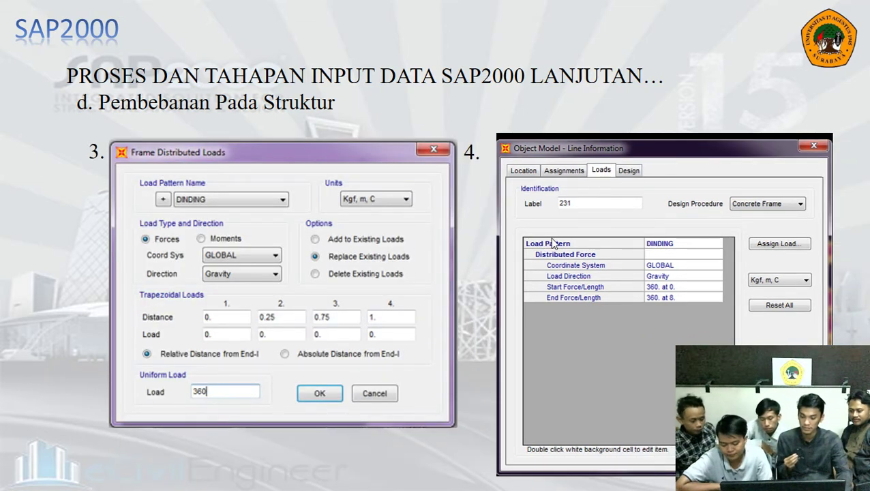
{"action": "key", "text": "Right"}
{"action": "key", "text": "Left"}
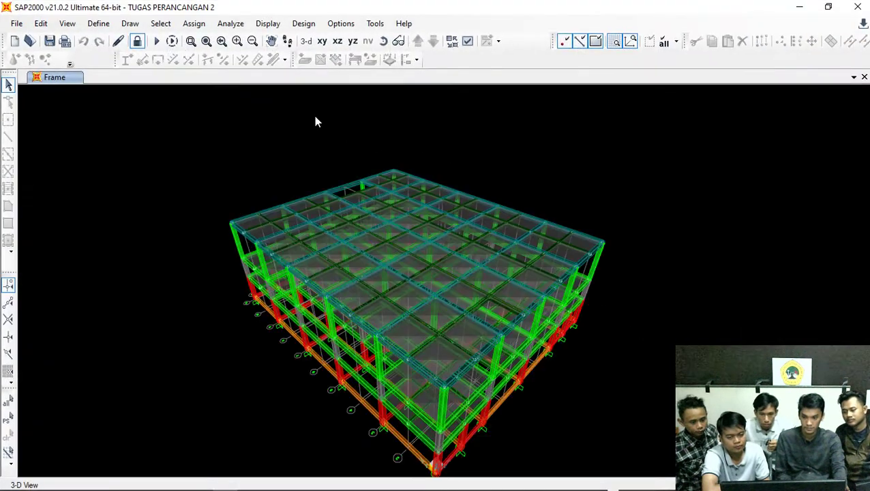
Step: Display the deformed shape for the DEAD case with automatic scaling and cubic curve, and examine the building from several angles
{"action": "left_click", "coordinate": [268, 24]}
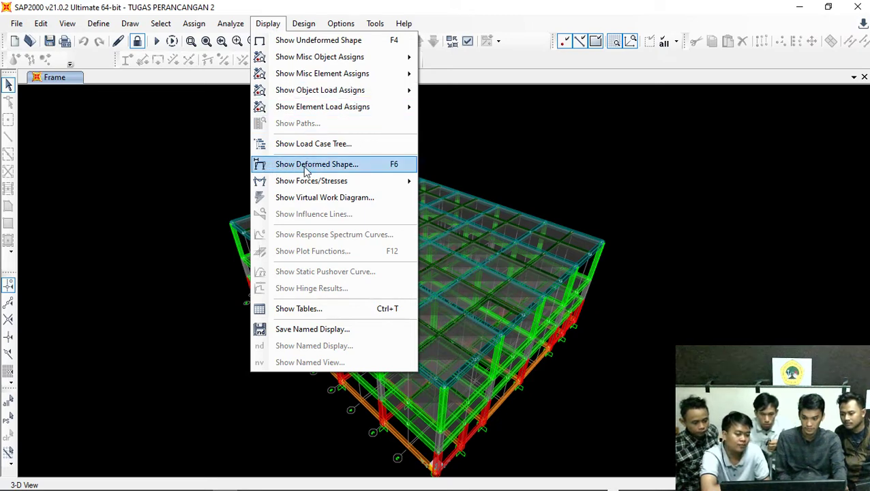
{"action": "left_click", "coordinate": [395, 167]}
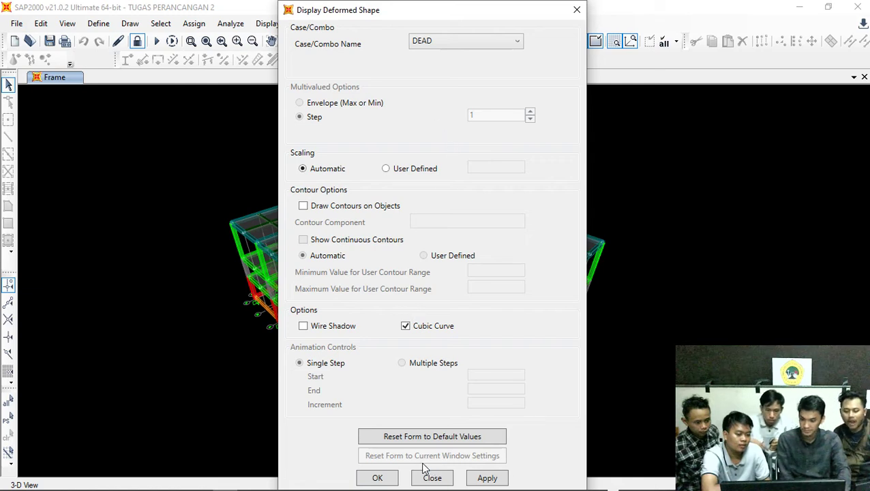
{"action": "left_click", "coordinate": [379, 478]}
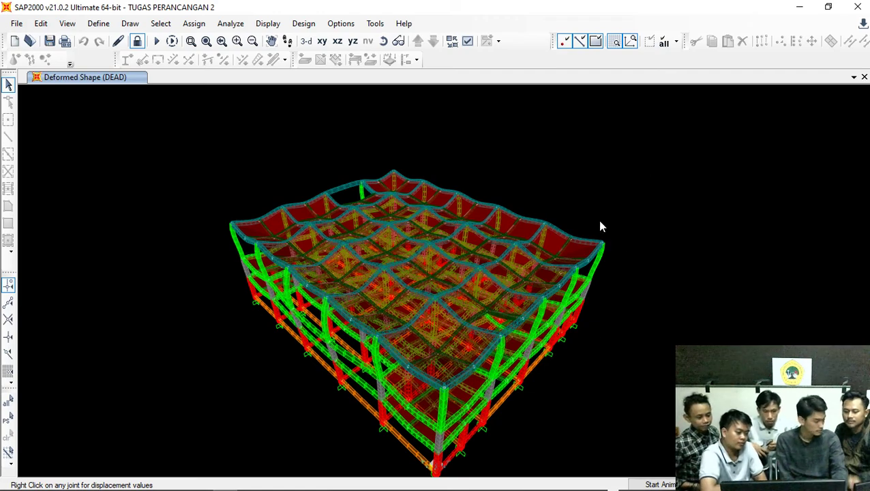
{"action": "scroll", "coordinate": [520, 359], "scroll_direction": "down", "scroll_amount": 5}
{"action": "scroll", "coordinate": [530, 373], "scroll_direction": "up", "scroll_amount": 10}
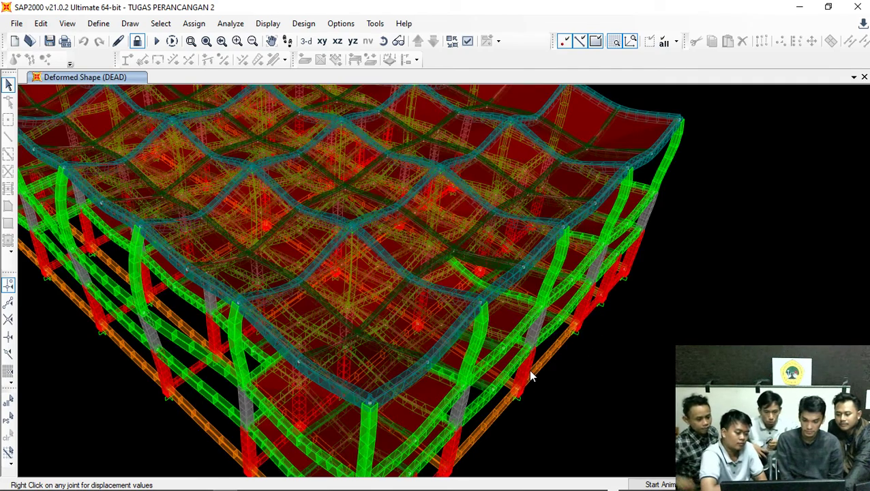
{"action": "middle_click_drag", "start_coordinate": [512, 336], "coordinate": [515, 316]}
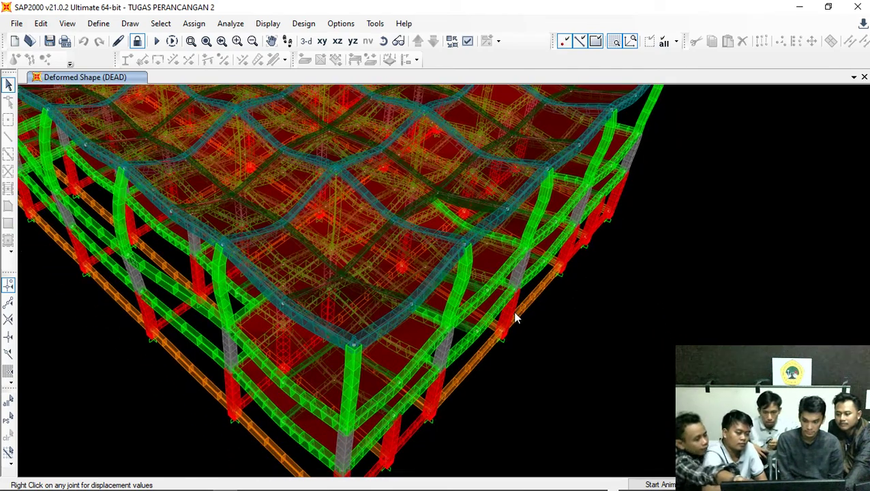
{"action": "left_click", "coordinate": [383, 42]}
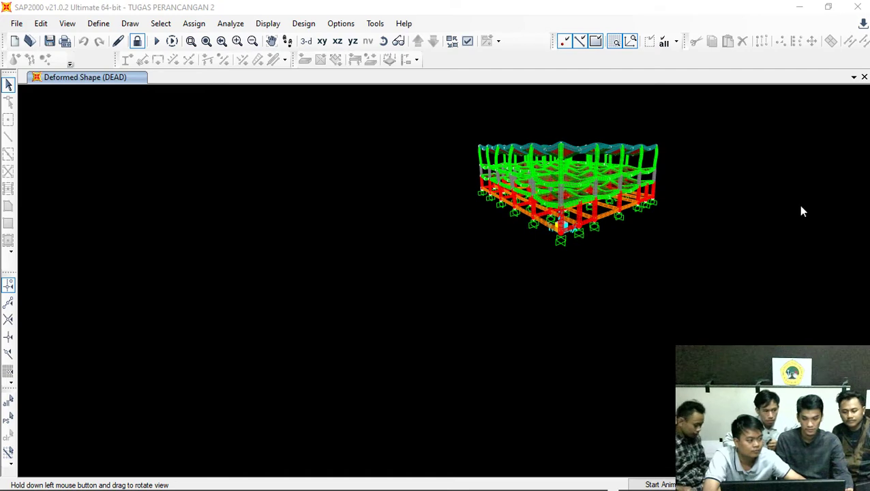
{"action": "left_click_drag", "start_coordinate": [690, 222], "coordinate": [604, 287]}
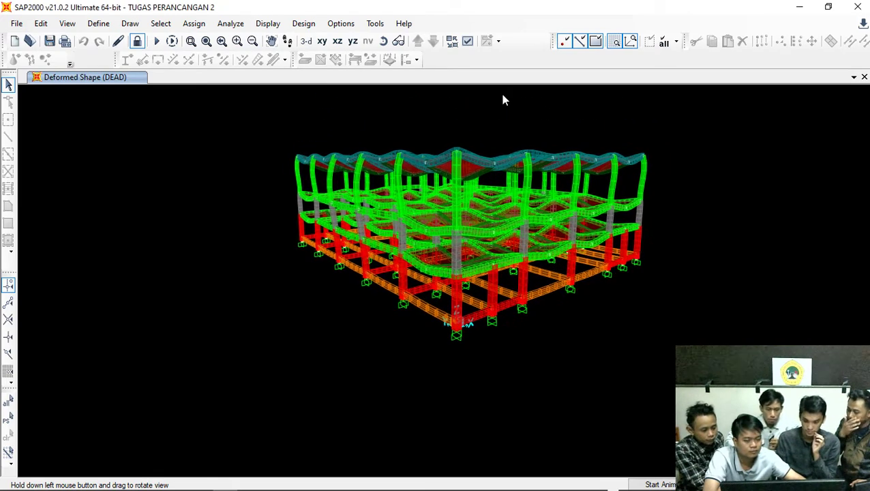
{"action": "left_click", "coordinate": [387, 45]}
{"action": "mouse_move", "coordinate": [499, 147]}
{"action": "left_mouse_down"}
{"action": "mouse_move", "coordinate": [693, 243]}
{"action": "mouse_move", "coordinate": [628, 225]}
{"action": "mouse_move", "coordinate": [569, 233]}
{"action": "mouse_move", "coordinate": [595, 311]}
{"action": "mouse_move", "coordinate": [522, 325]}
{"action": "left_mouse_up"}
{"action": "mouse_move", "coordinate": [594, 170]}
{"action": "left_mouse_down"}
{"action": "mouse_move", "coordinate": [720, 282]}
{"action": "mouse_move", "coordinate": [622, 261]}
{"action": "mouse_move", "coordinate": [592, 272]}
{"action": "mouse_move", "coordinate": [552, 263]}
{"action": "left_mouse_up"}
{"action": "mouse_move", "coordinate": [714, 217]}
{"action": "left_mouse_down"}
{"action": "mouse_move", "coordinate": [615, 232]}
{"action": "mouse_move", "coordinate": [675, 267]}
{"action": "mouse_move", "coordinate": [546, 245]}
{"action": "mouse_move", "coordinate": [575, 245]}
{"action": "mouse_move", "coordinate": [612, 266]}
{"action": "left_mouse_up"}
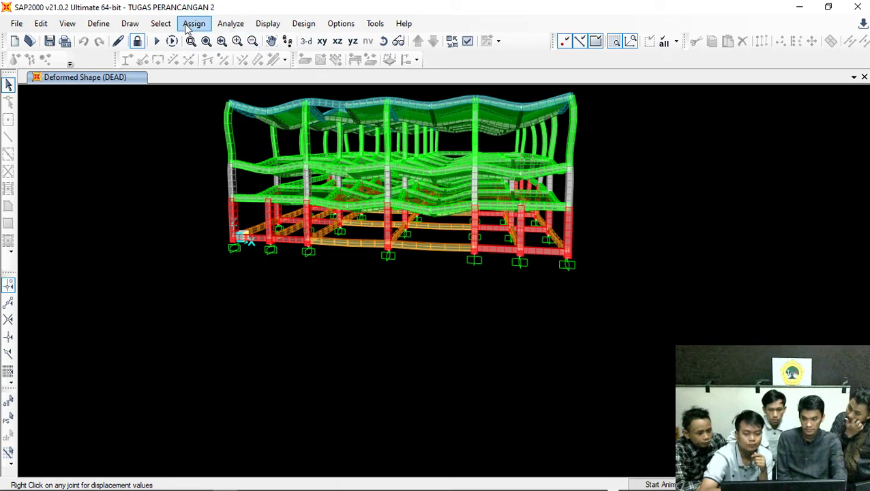
Step: Display the joint reactions for the DEAD case as arrows
{"action": "left_click", "coordinate": [267, 24]}
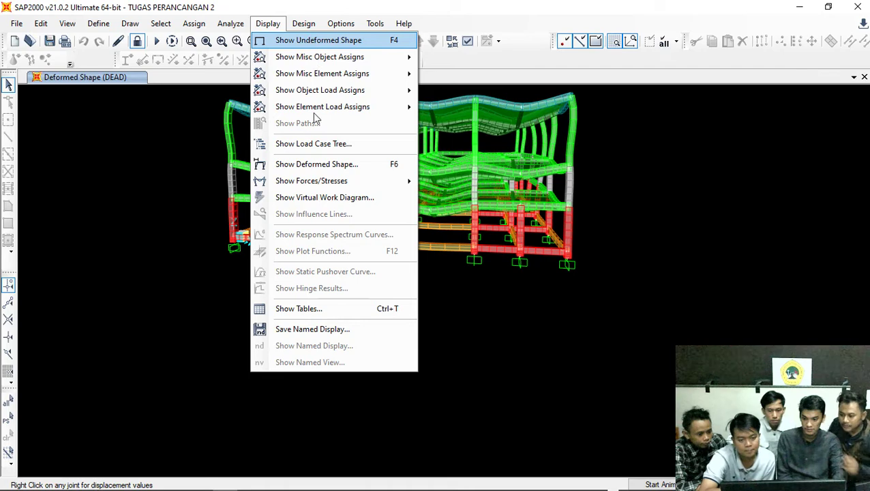
{"action": "left_click", "coordinate": [320, 178]}
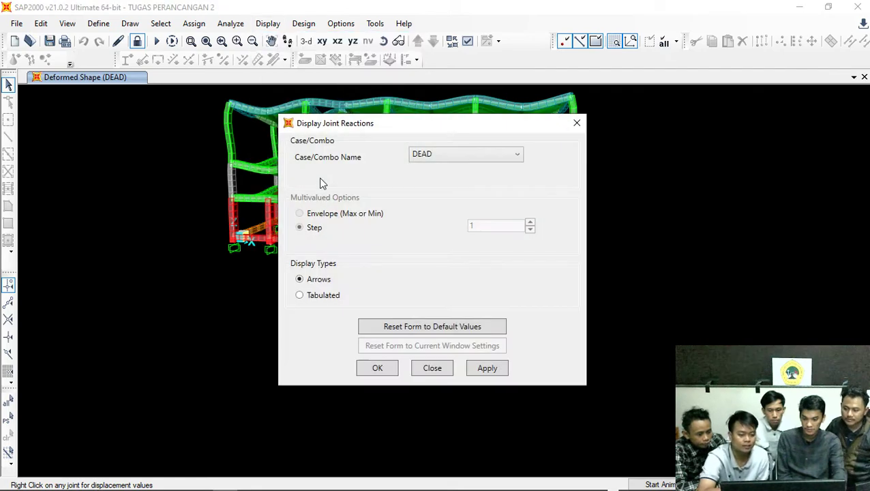
{"action": "left_click", "coordinate": [377, 371]}
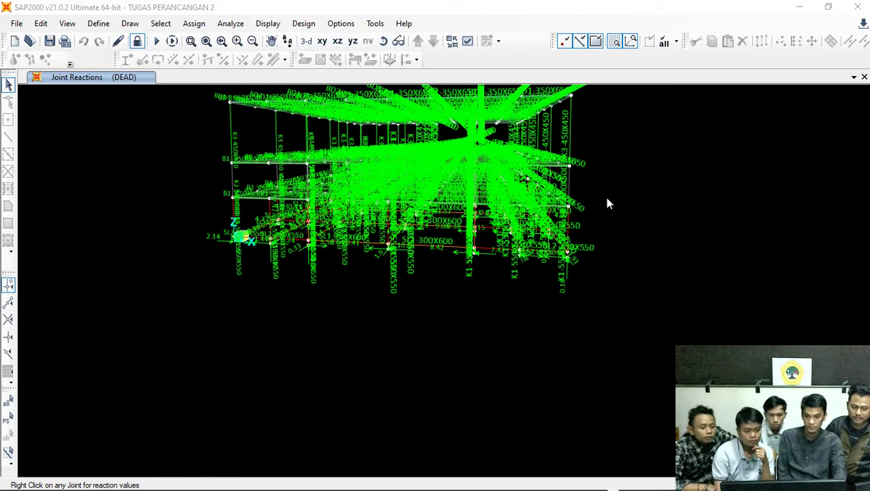
Step: Display the frame stress diagram for the DEAD case, using component S11 at Stress Max with filled diagrams
{"action": "left_click", "coordinate": [267, 24]}
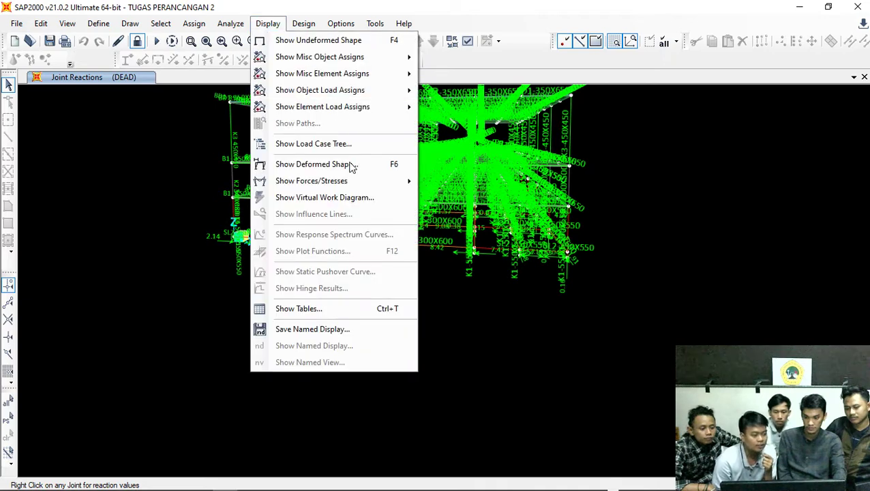
{"action": "mouse_move", "coordinate": [350, 181]}
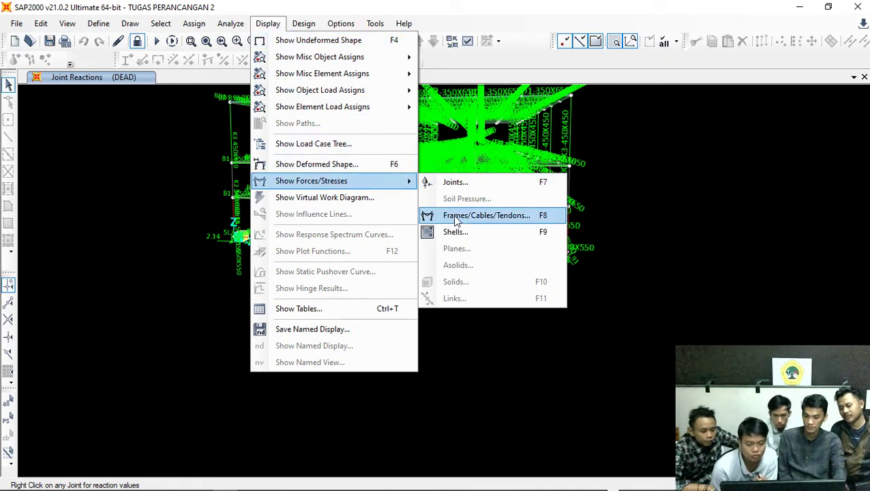
{"action": "left_click", "coordinate": [531, 217]}
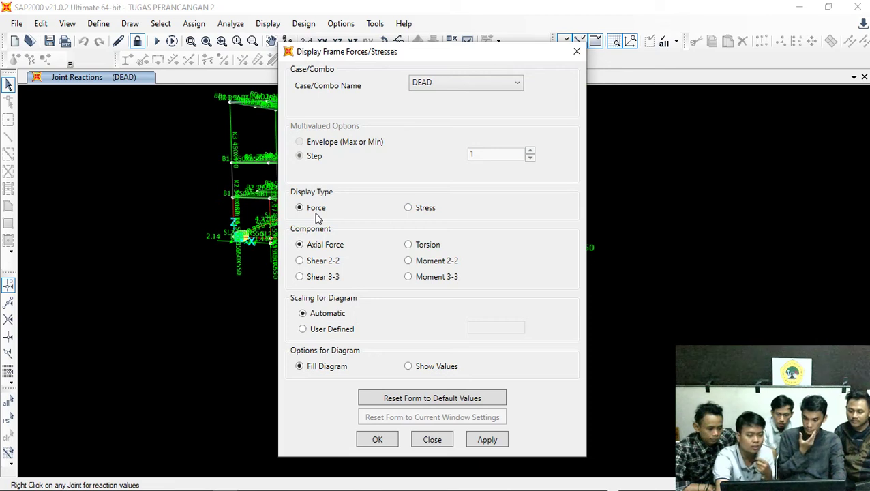
{"action": "left_click", "coordinate": [409, 209]}
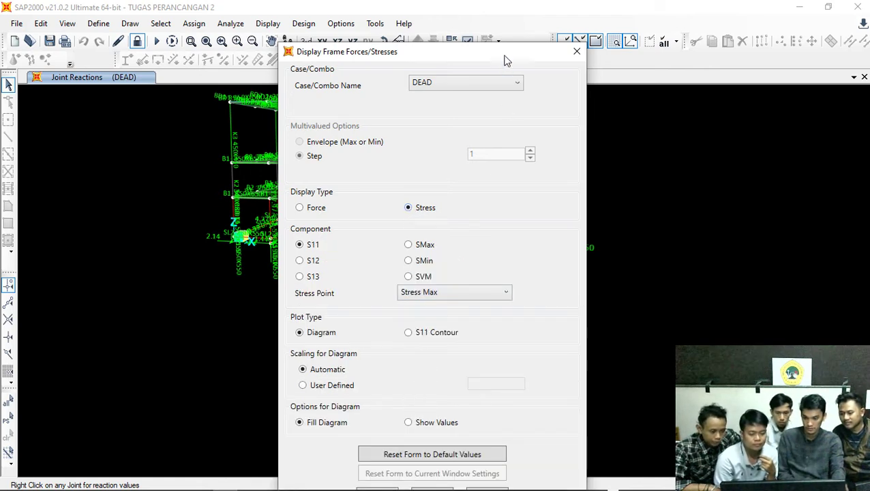
{"action": "left_click_drag", "start_coordinate": [506, 54], "coordinate": [503, 24]}
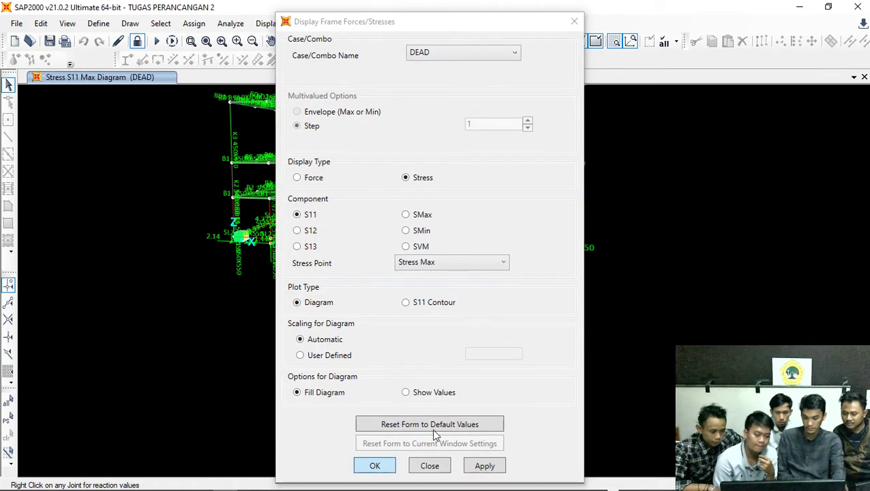
{"action": "left_click", "coordinate": [374, 466]}
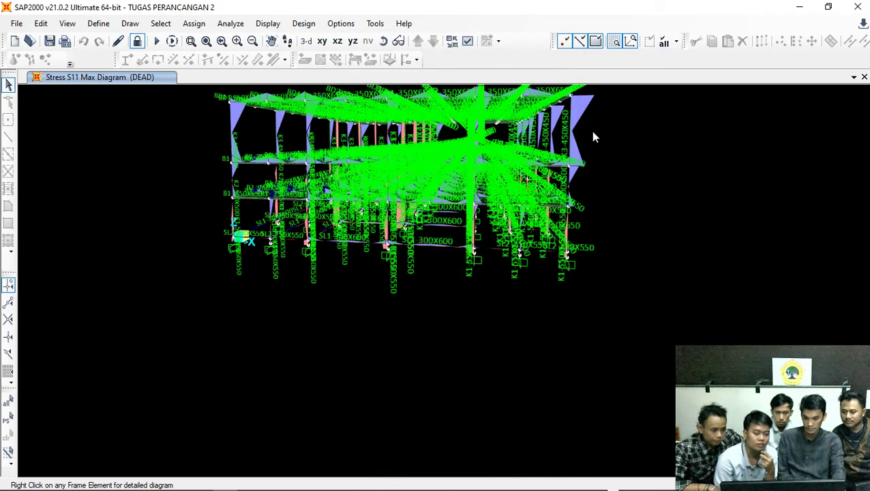
Step: Examine the S11 stress diagrams on the beams and columns of the whole building from different sides
{"action": "scroll", "coordinate": [591, 140], "scroll_direction": "up", "scroll_amount": 5}
{"action": "scroll", "coordinate": [580, 155], "scroll_direction": "down", "scroll_amount": 3}
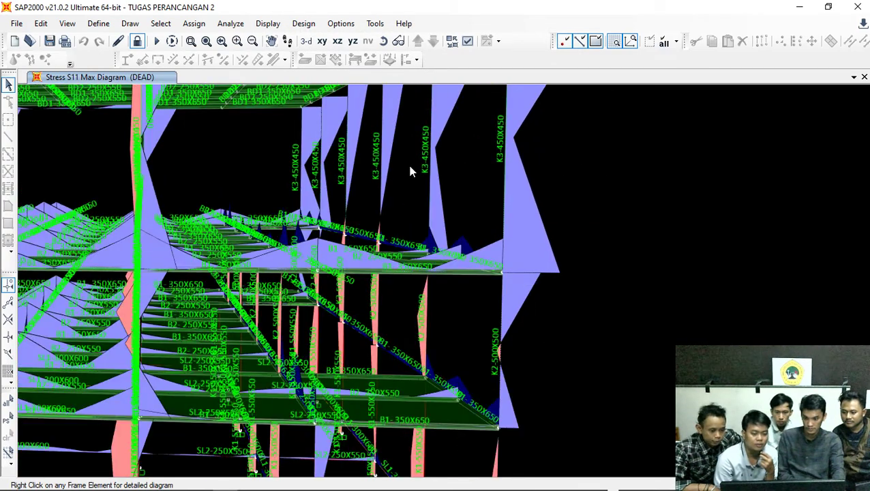
{"action": "scroll", "coordinate": [536, 188], "scroll_direction": "down", "scroll_amount": 2}
{"action": "scroll", "coordinate": [754, 206], "scroll_direction": "down", "scroll_amount": 1}
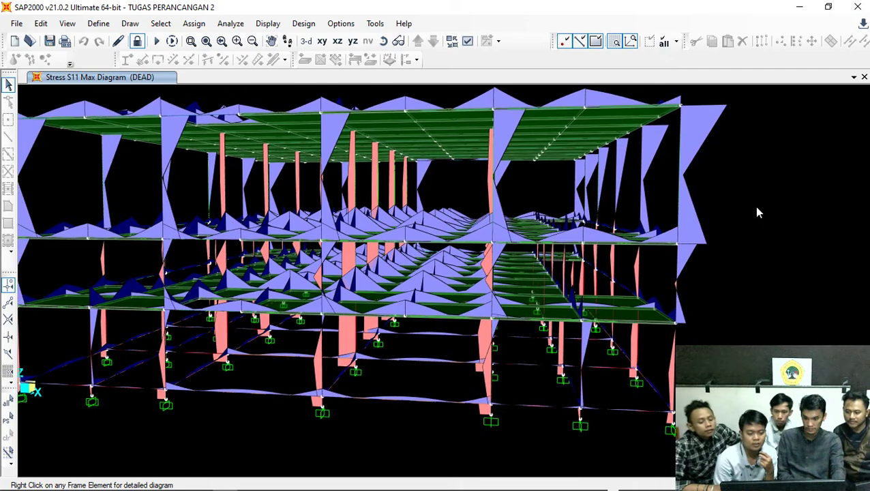
{"action": "scroll", "coordinate": [593, 197], "scroll_direction": "down", "scroll_amount": 2}
{"action": "left_click", "coordinate": [383, 41]}
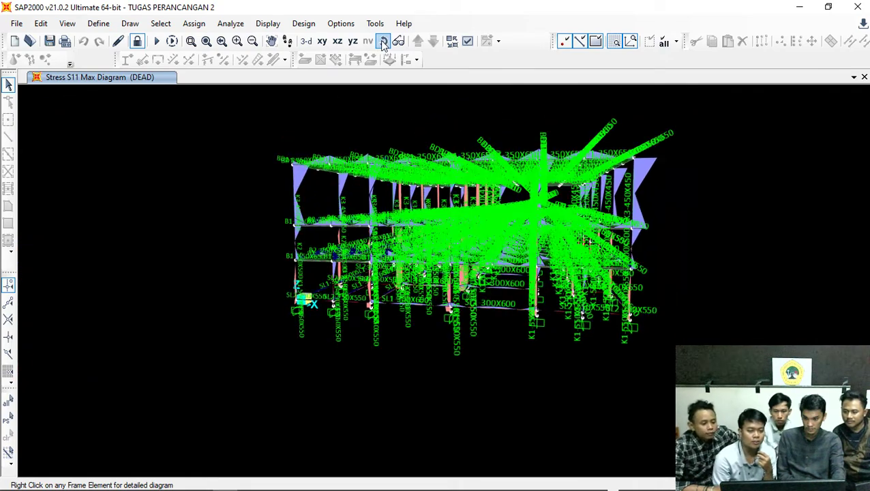
{"action": "left_click_drag", "start_coordinate": [359, 184], "coordinate": [654, 206]}
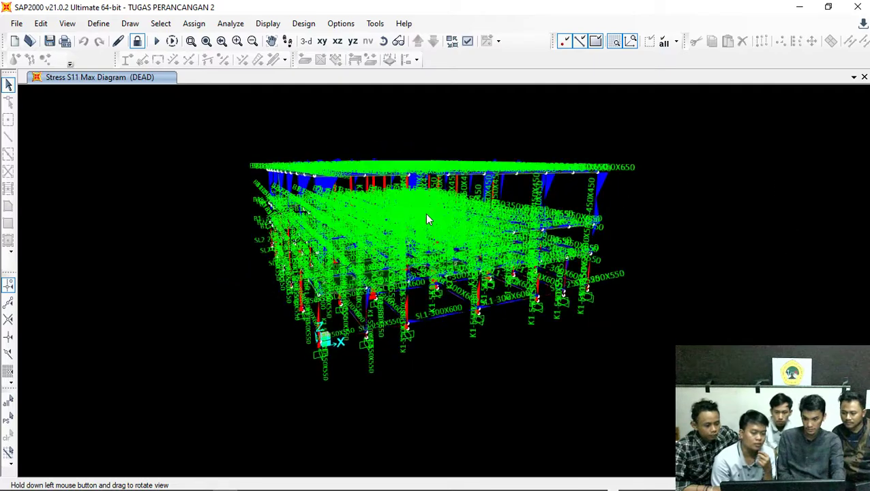
{"action": "scroll", "coordinate": [425, 213], "scroll_direction": "up", "scroll_amount": 3}
{"action": "left_click_drag", "start_coordinate": [377, 211], "coordinate": [608, 227]}
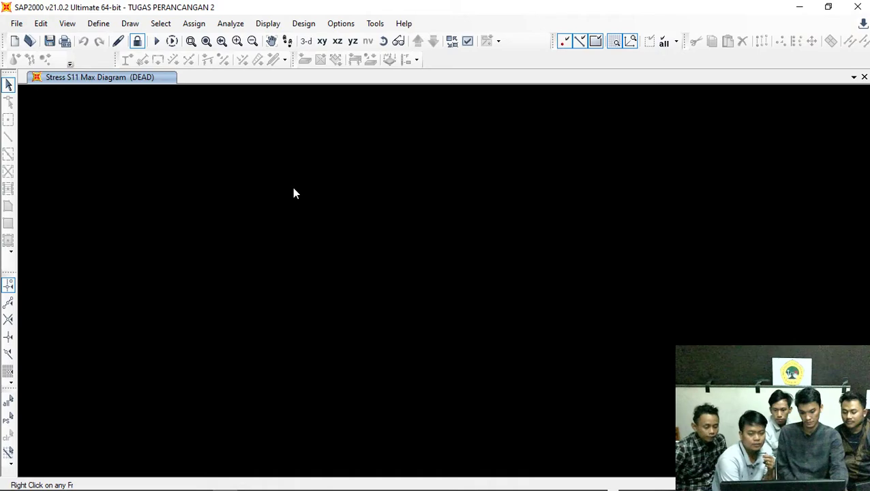
Step: Inspect the stress diagrams on the lower floor beams up close and query an edge beam for its detailed diagram
{"action": "scroll", "coordinate": [365, 259], "scroll_direction": "down", "scroll_amount": 3}
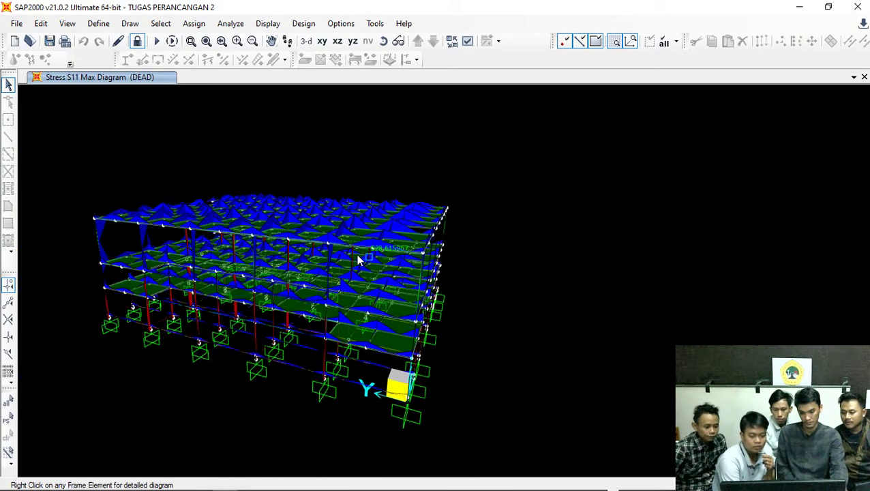
{"action": "scroll", "coordinate": [131, 263], "scroll_direction": "up", "scroll_amount": 3}
{"action": "scroll", "coordinate": [344, 358], "scroll_direction": "up", "scroll_amount": 3}
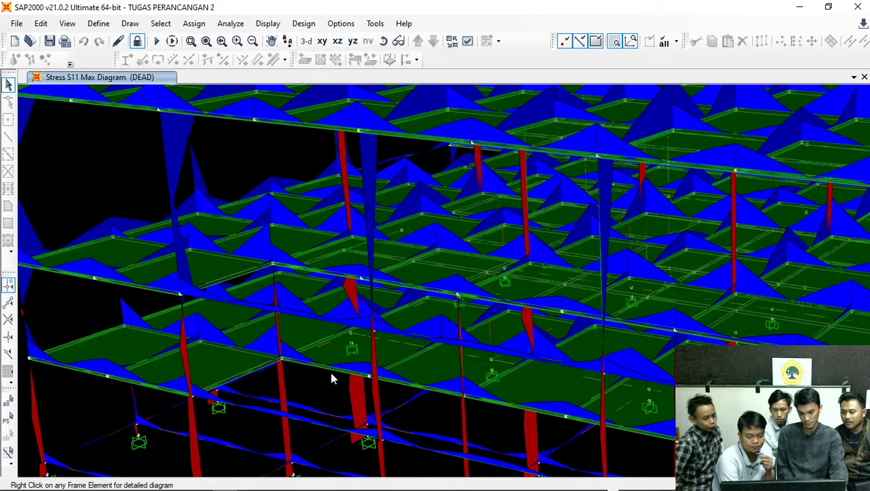
{"action": "scroll", "coordinate": [331, 373], "scroll_direction": "up", "scroll_amount": 2}
{"action": "middle_click_drag", "start_coordinate": [324, 361], "coordinate": [375, 360]}
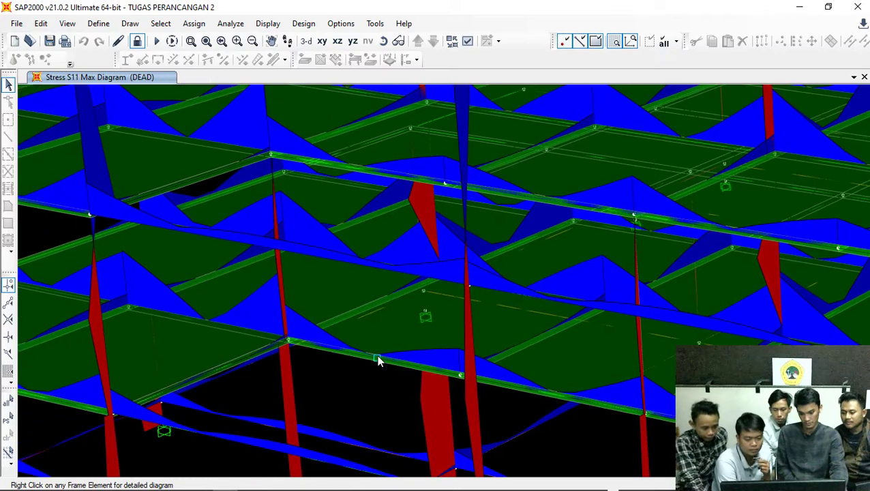
{"action": "right_click", "coordinate": [375, 361]}
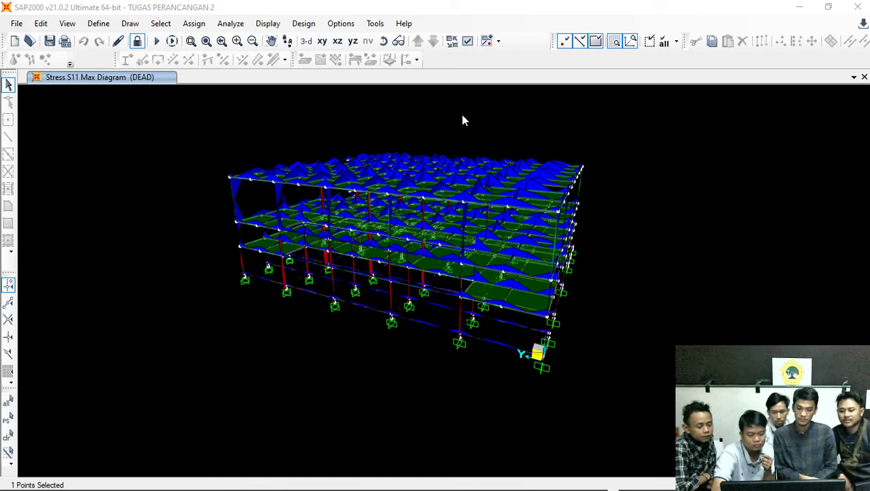
Step: Animate the deformed shape of the building for the DEAD case
{"action": "mouse_move", "coordinate": [472, 175]}
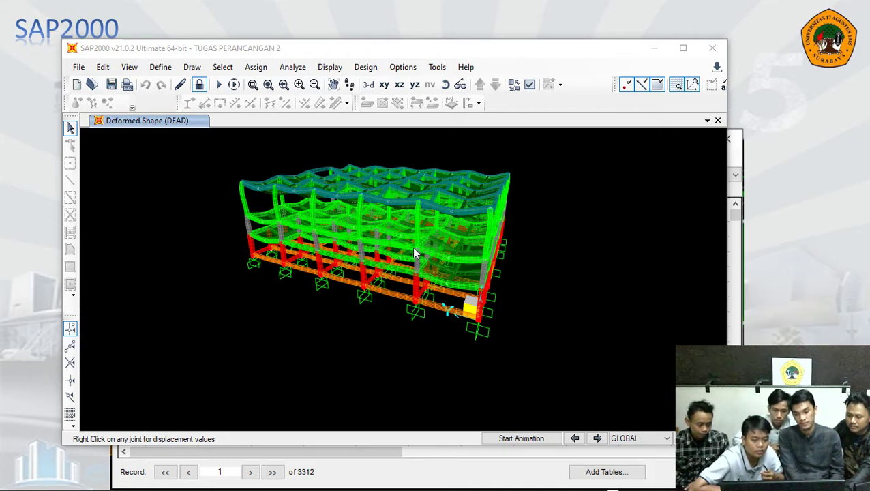
{"action": "left_click", "coordinate": [513, 439]}
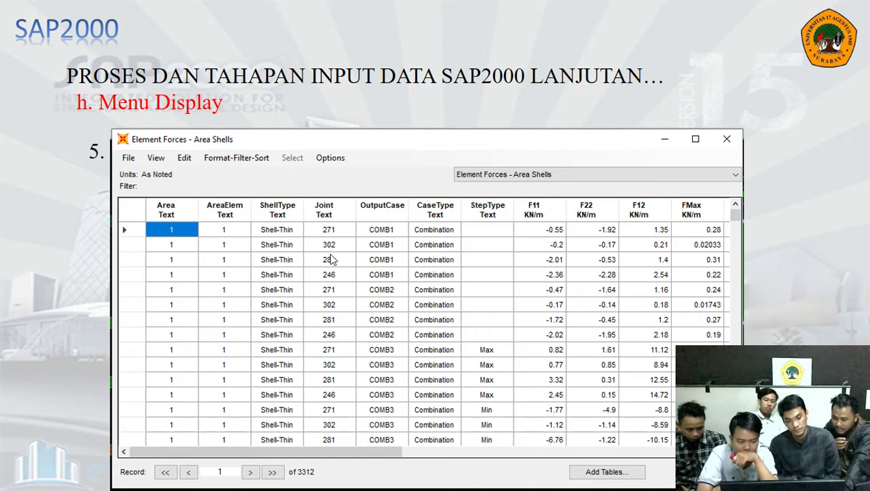
{"action": "left_click", "coordinate": [389, 297]}
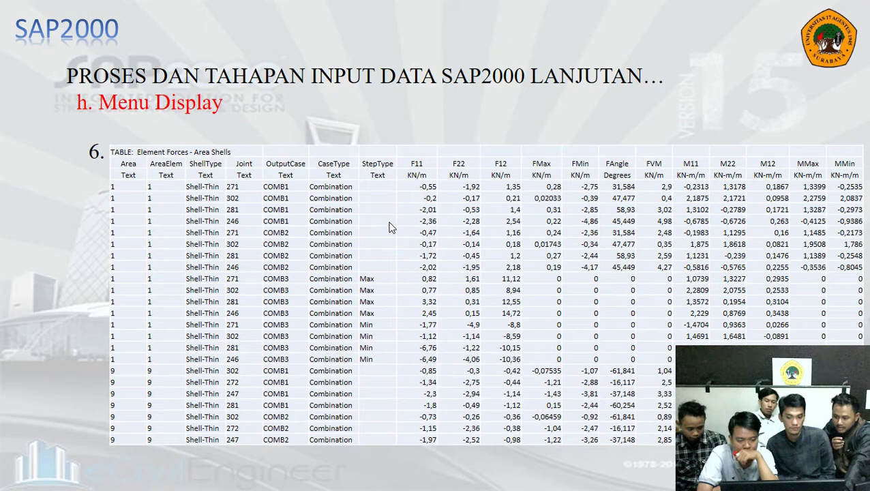